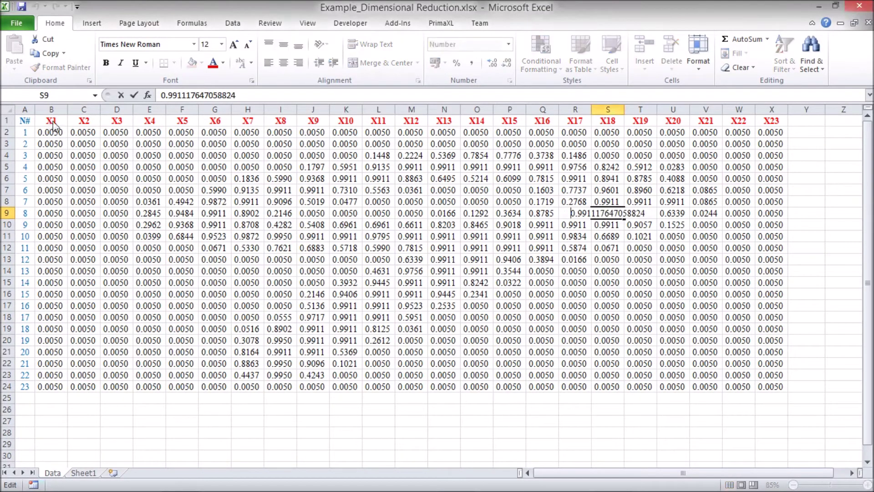
left_click(51, 122)
key("Right")
key("Right")
key("Right")
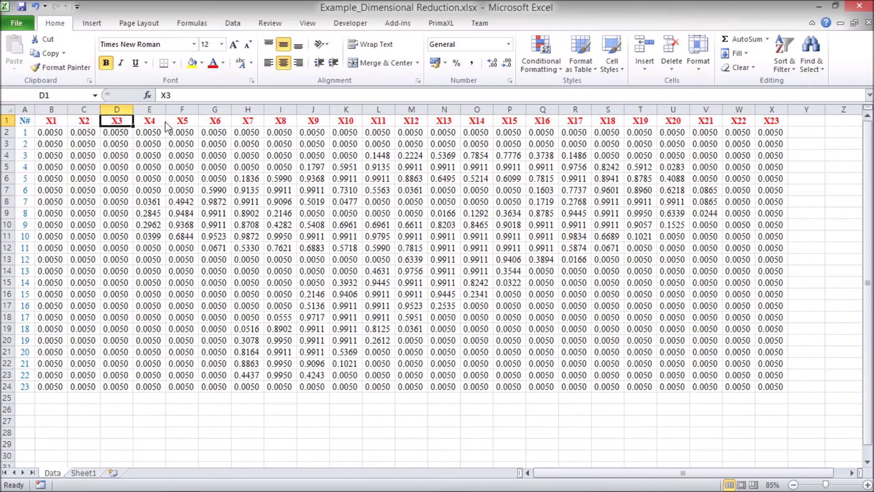
left_click(784, 122)
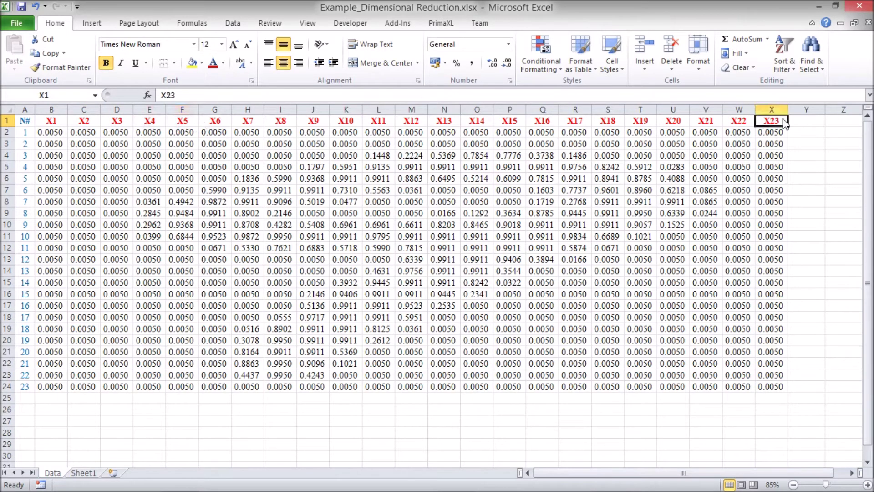
left_click(28, 133)
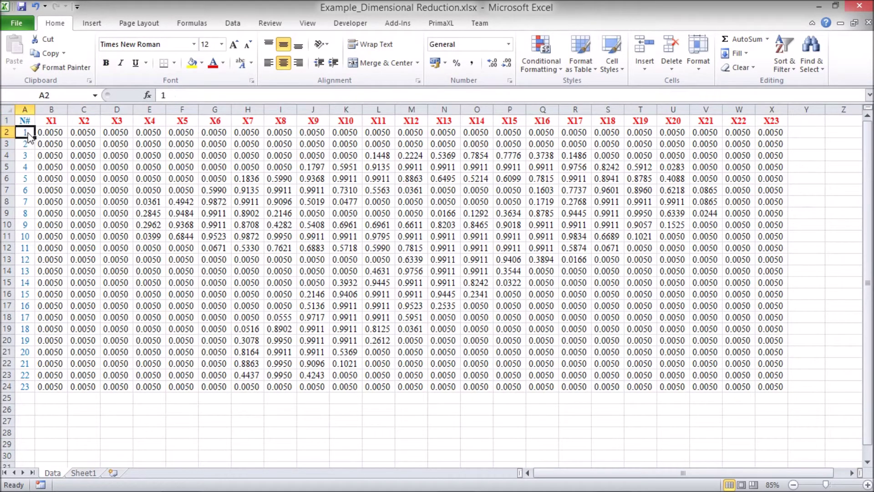
key("Down")
key("Down")
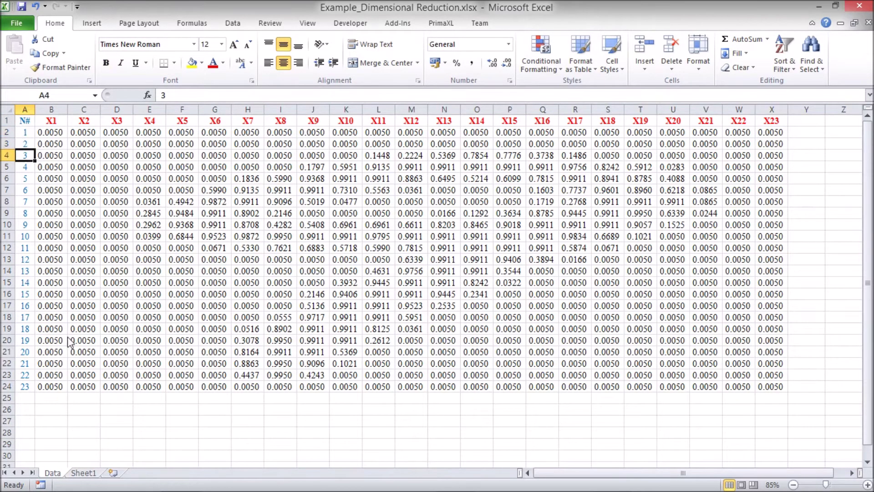
left_click(27, 388)
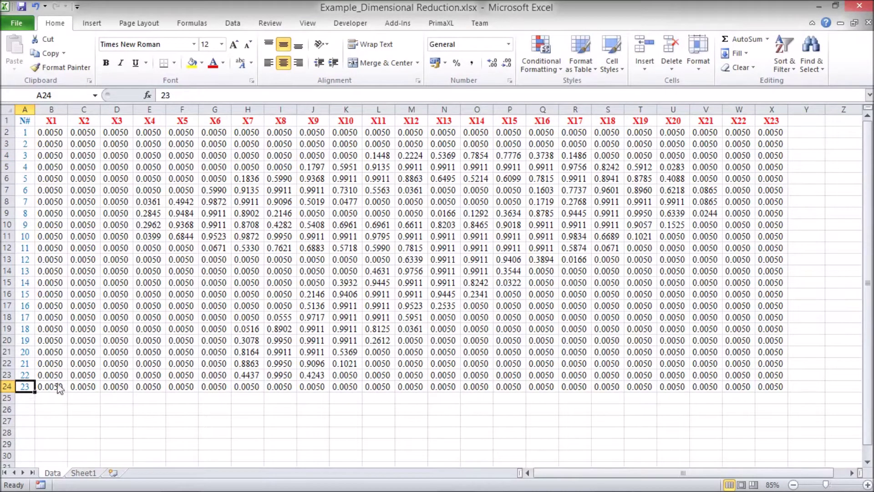
left_click(151, 260)
left_click(182, 248)
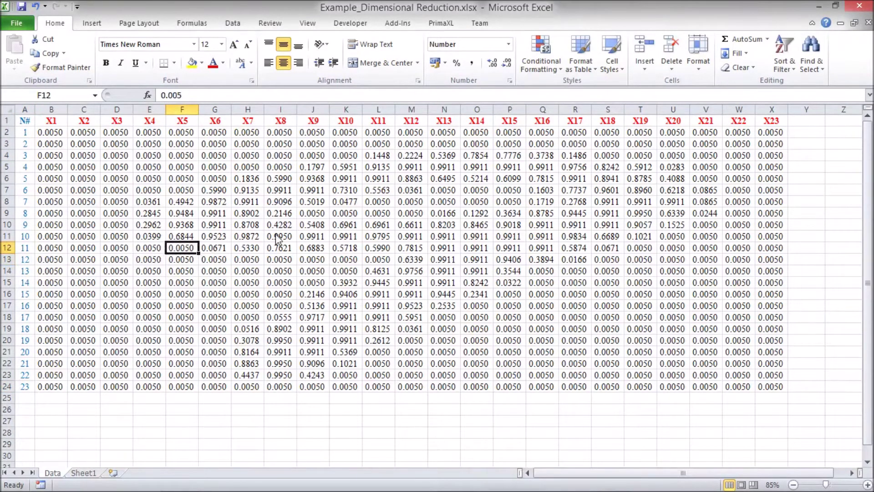
left_click(280, 236)
left_click(345, 225)
left_click(348, 188)
left_click(351, 178)
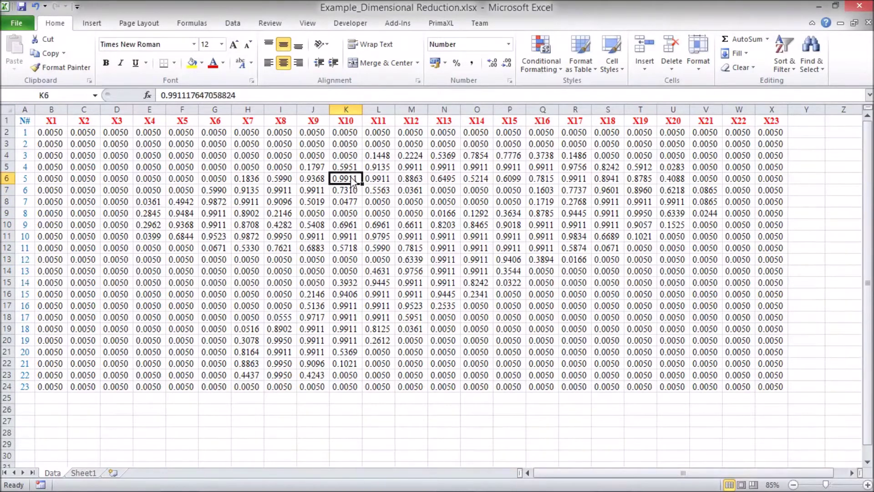
left_click(446, 27)
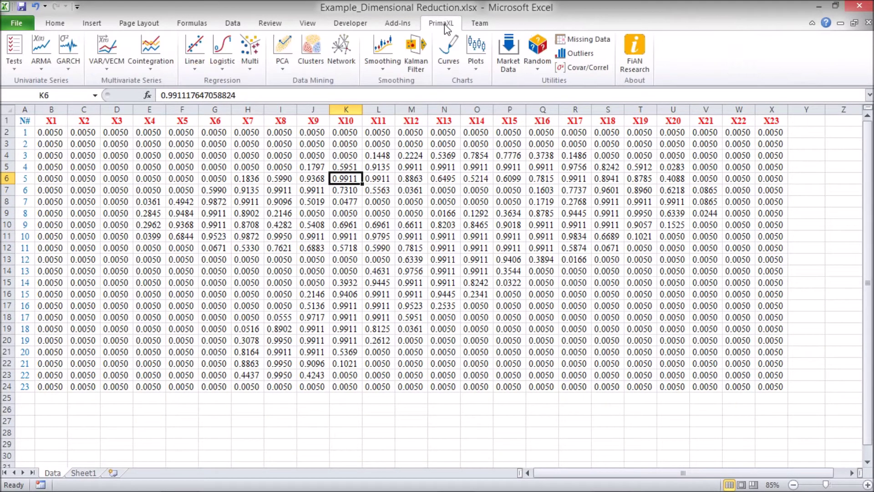
Run PrimaXL PCA Dimension Reduction on B2:X24 with 5 components, output to a new sheet
left_click(282, 59)
left_click(297, 95)
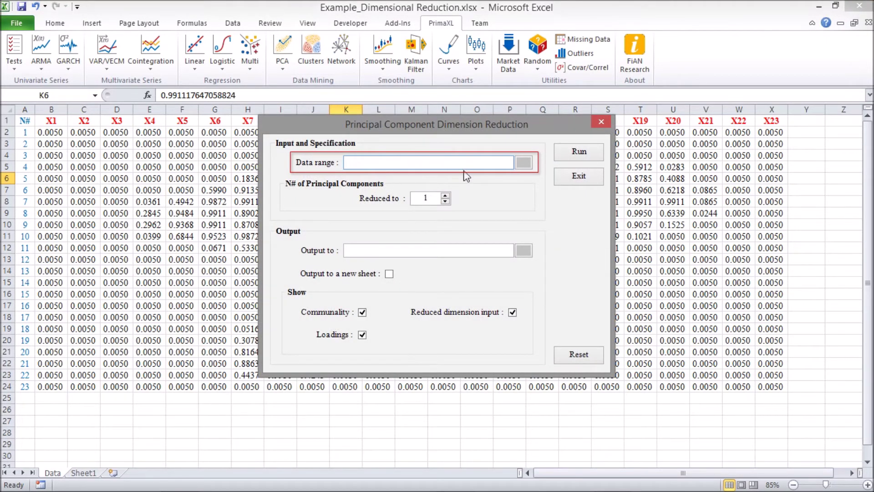
left_click(523, 163)
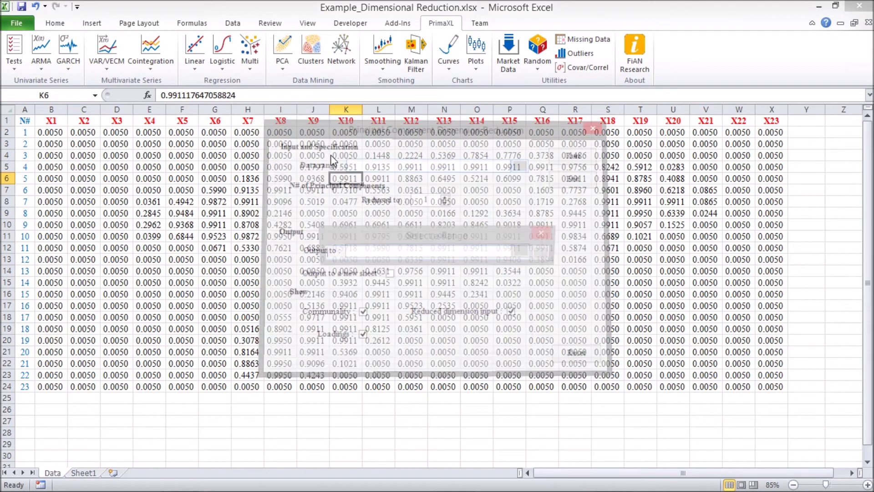
left_click_drag(49, 134, 774, 391)
left_click(543, 254)
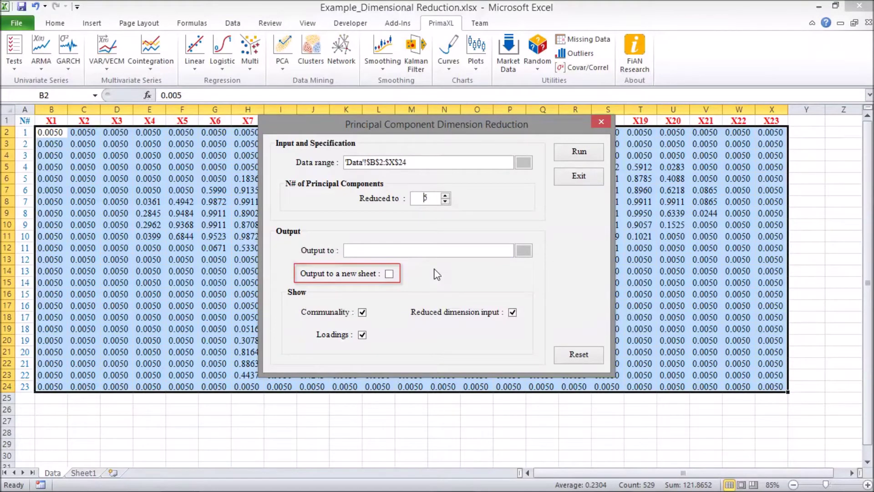
left_click(389, 274)
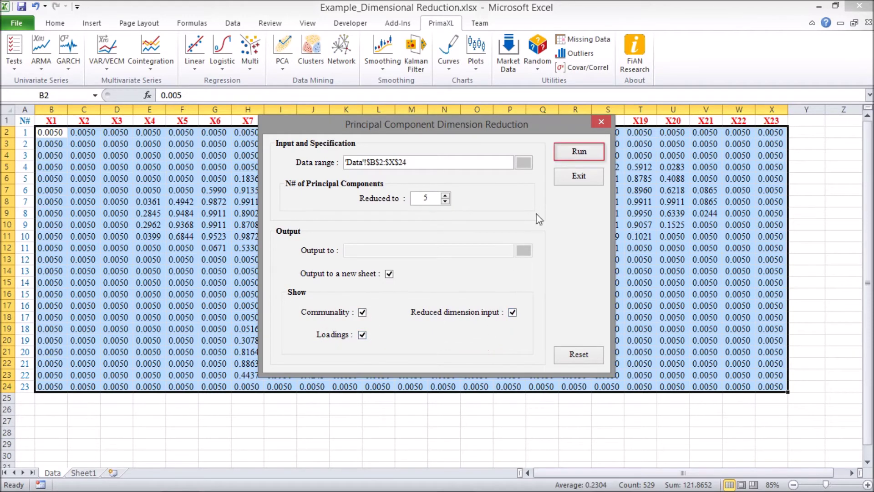
left_click(585, 156)
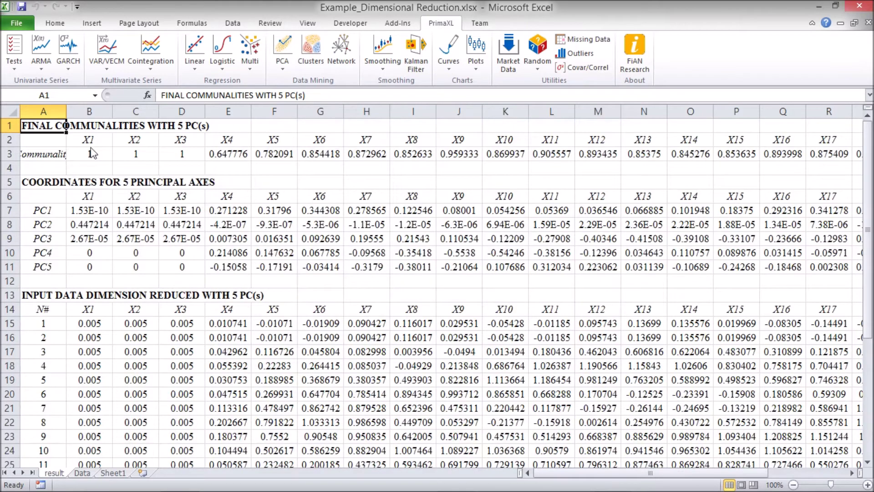
Widen column A so the result labels fit, and check the X1–X3 variable headings
left_click_drag(65, 113, 83, 113)
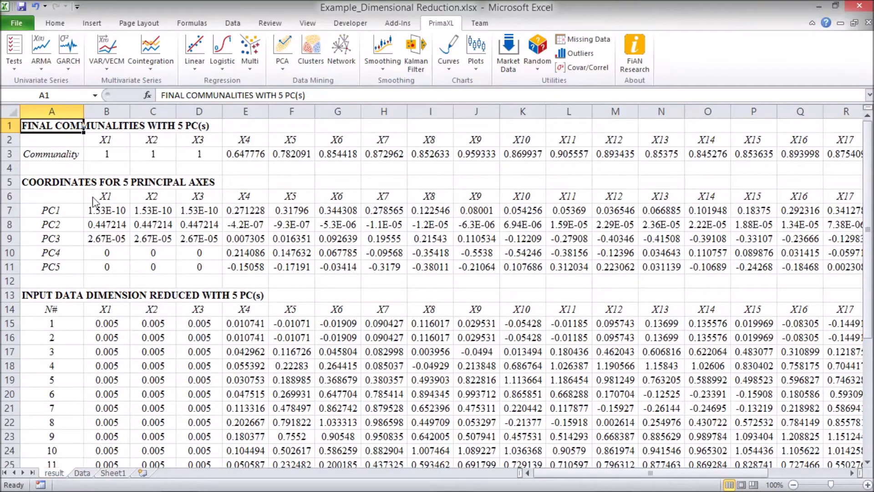
left_click(66, 158)
left_click(104, 141)
left_click(142, 137)
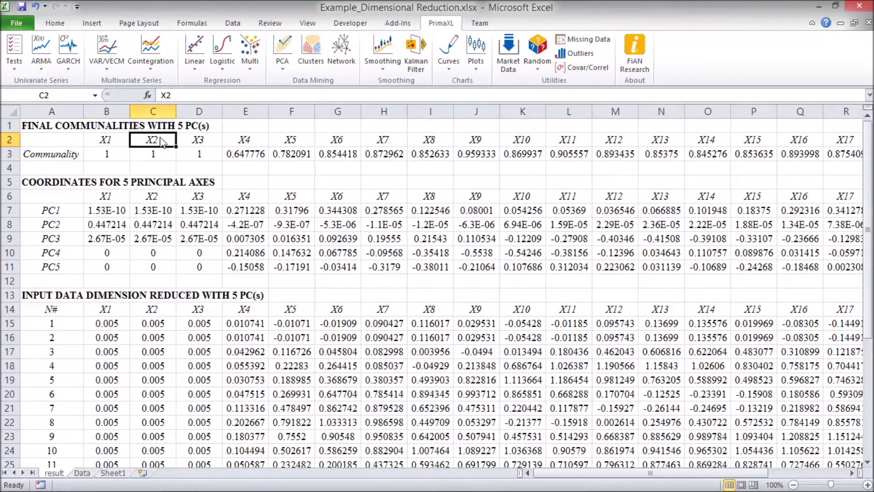
left_click(185, 139)
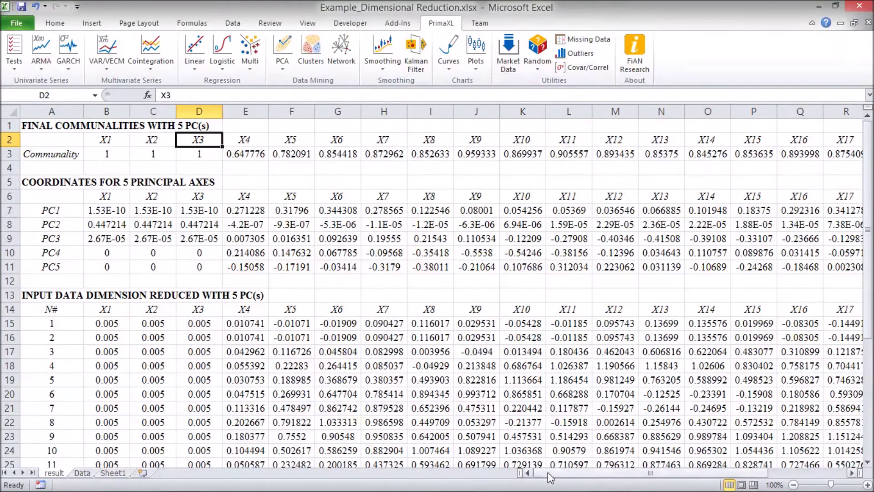
mouse_move(547, 473)
left_mouse_down()
mouse_move(632, 474)
mouse_move(544, 474)
left_mouse_up()
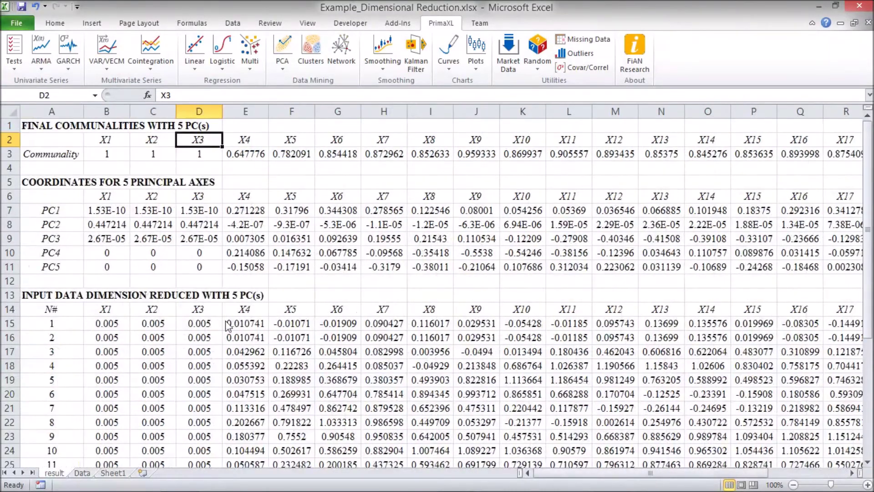
Compare the final communality values for each variable along row 3
left_click(106, 157)
left_click(151, 158)
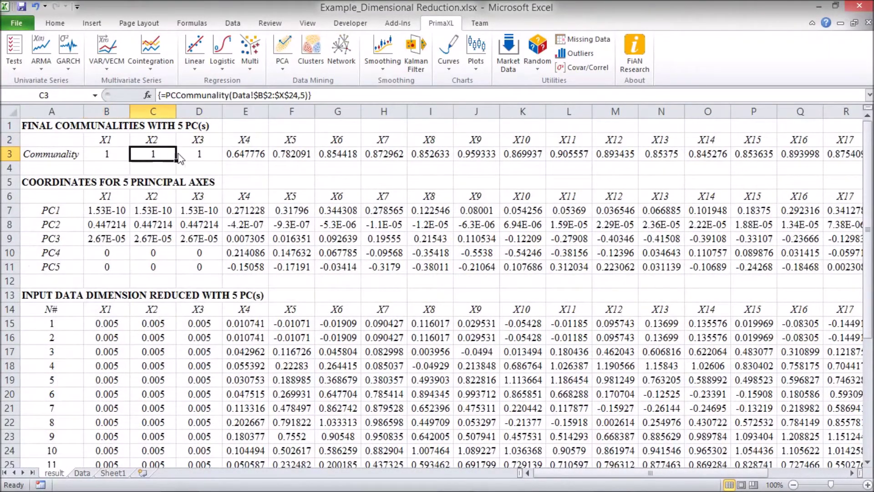
left_click(207, 159)
left_click(248, 158)
left_click(338, 158)
left_click(385, 158)
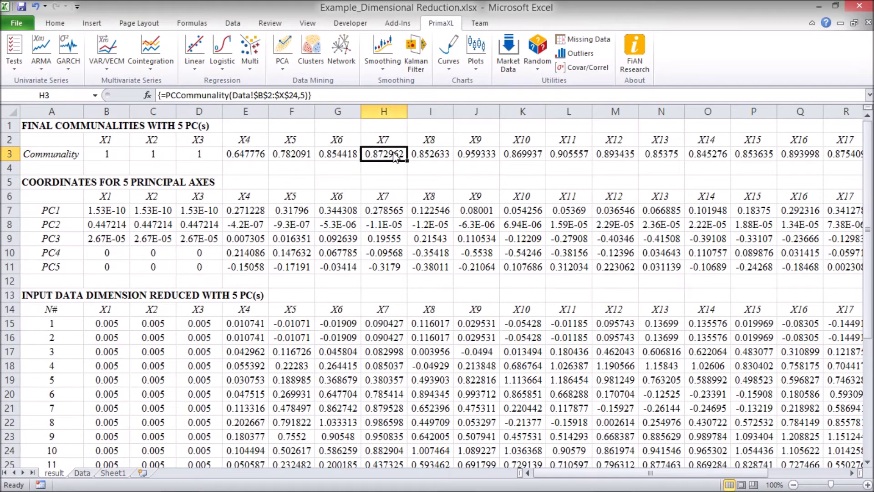
left_click(473, 157)
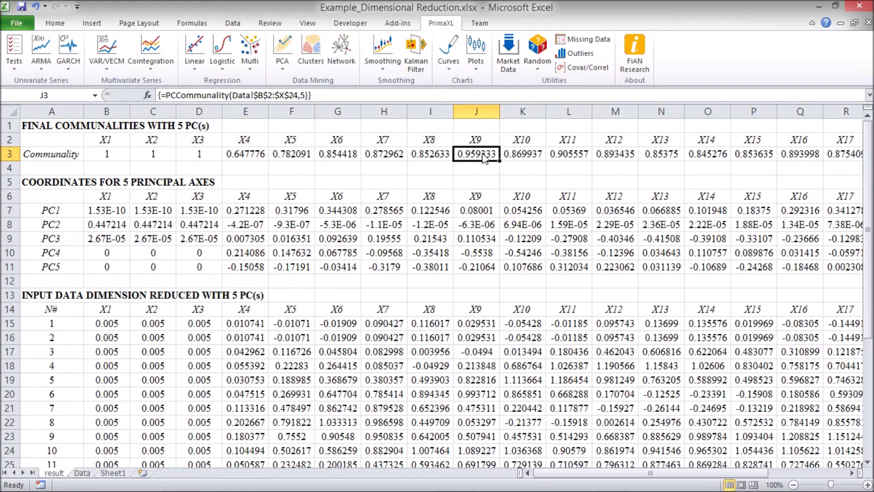
Review the principal-axis coordinate rows PC1 through PC5
left_click(40, 188)
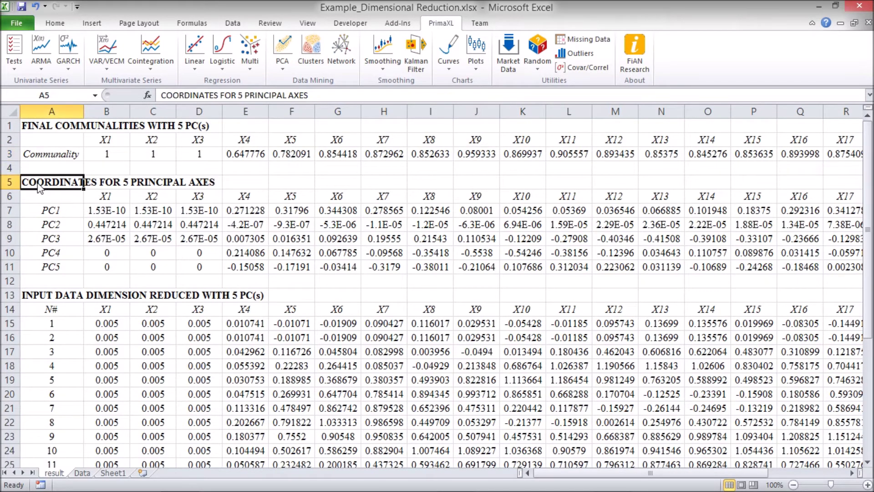
left_click(9, 210)
left_click(10, 225)
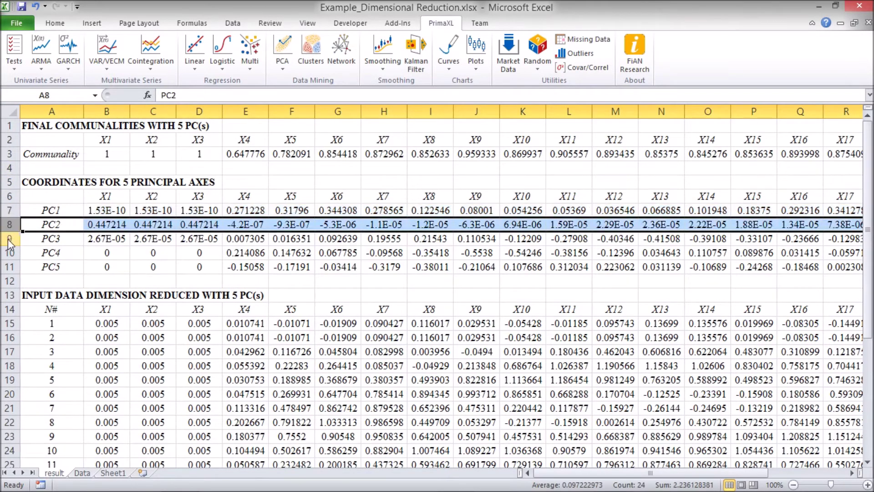
left_click(10, 241)
left_click(13, 255)
left_click(14, 267)
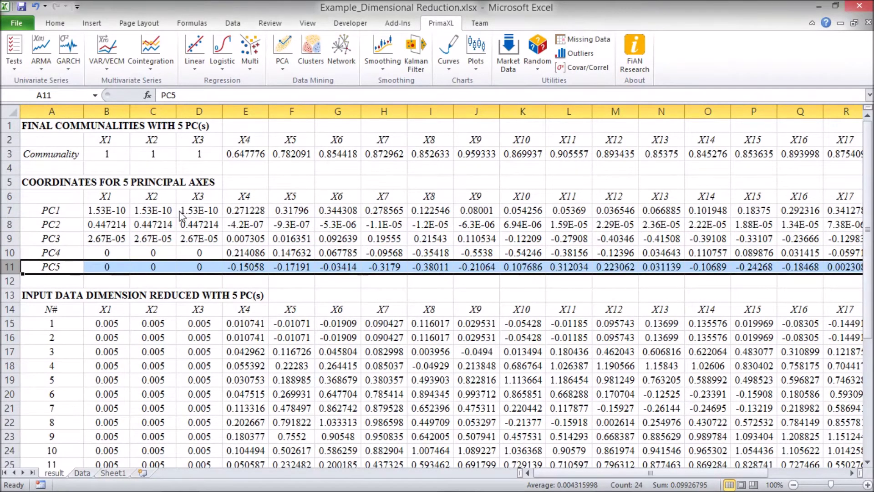
Look over the dimension-reduced input data section of the result sheet
left_click(52, 299)
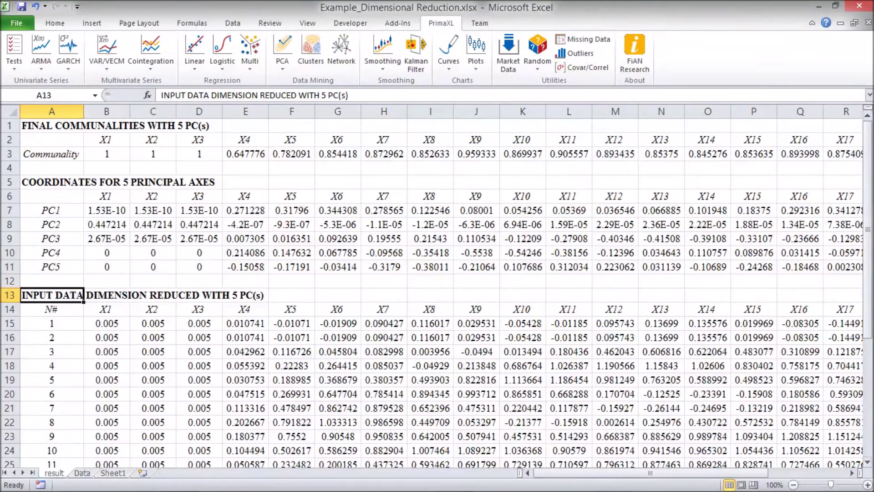
left_click_drag(868, 254, 867, 372)
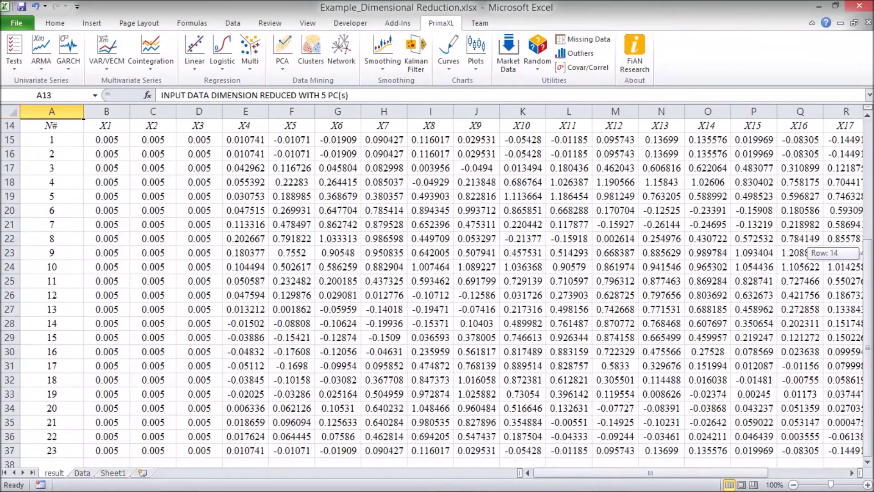
left_click_drag(868, 254, 868, 244)
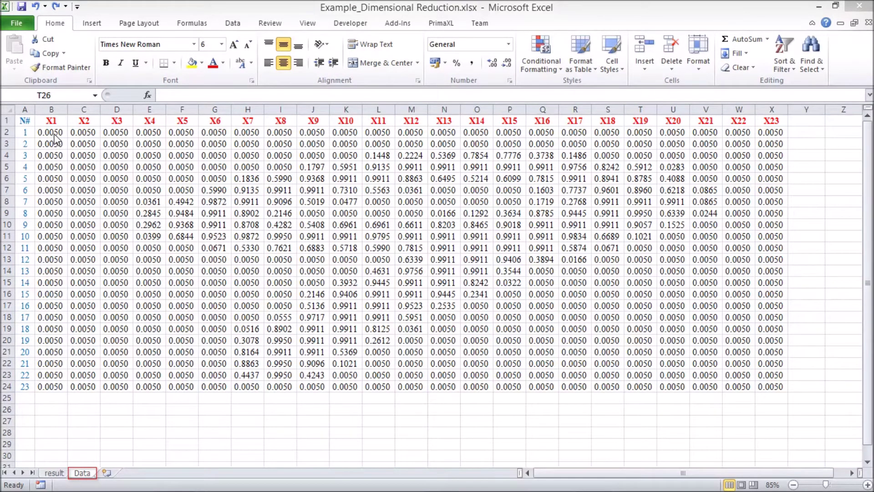
Set the B2:X24 pixel values to font size 6 and narrow columns B–X into small squares
left_click_drag(53, 133, 786, 390)
left_click(222, 44)
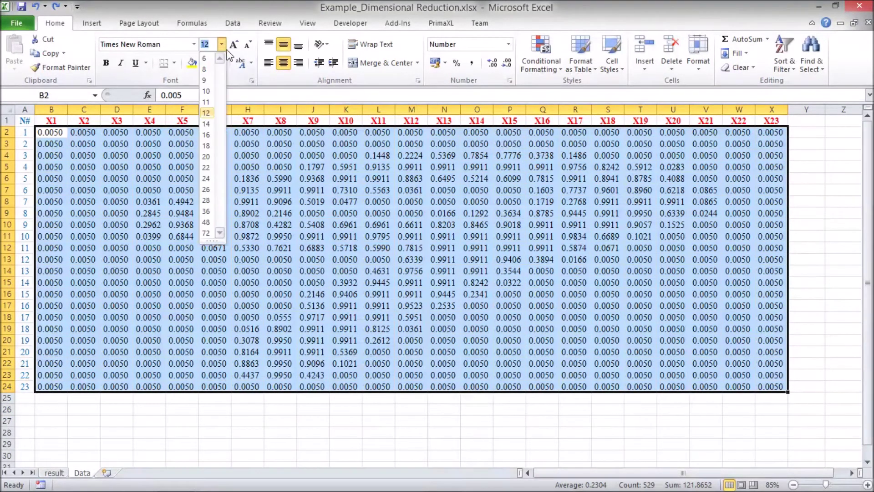
left_click(207, 59)
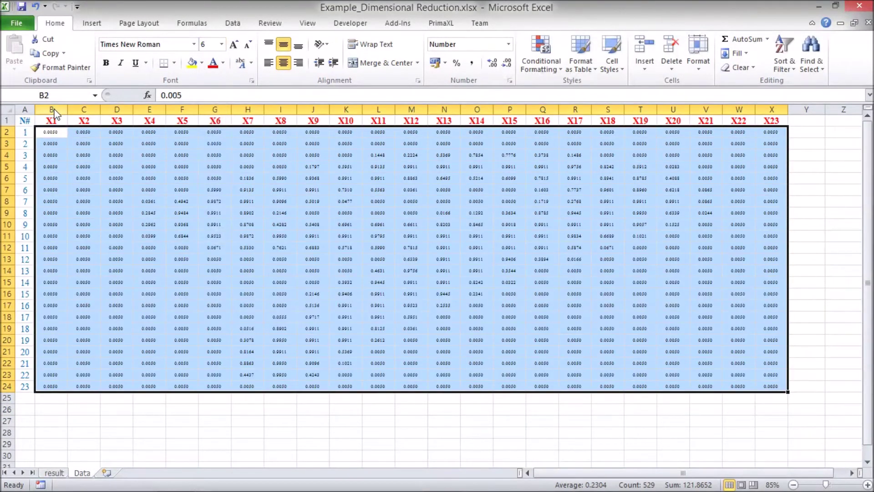
left_click_drag(54, 111, 774, 113)
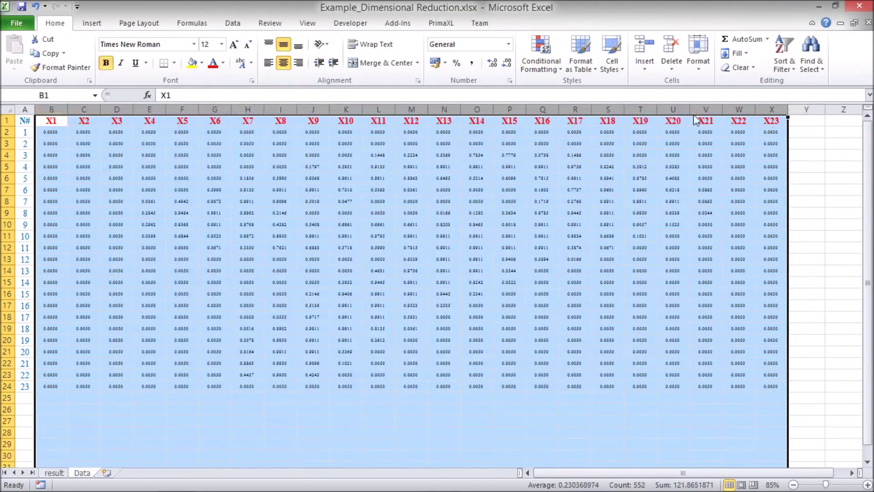
left_click_drag(133, 110, 119, 111)
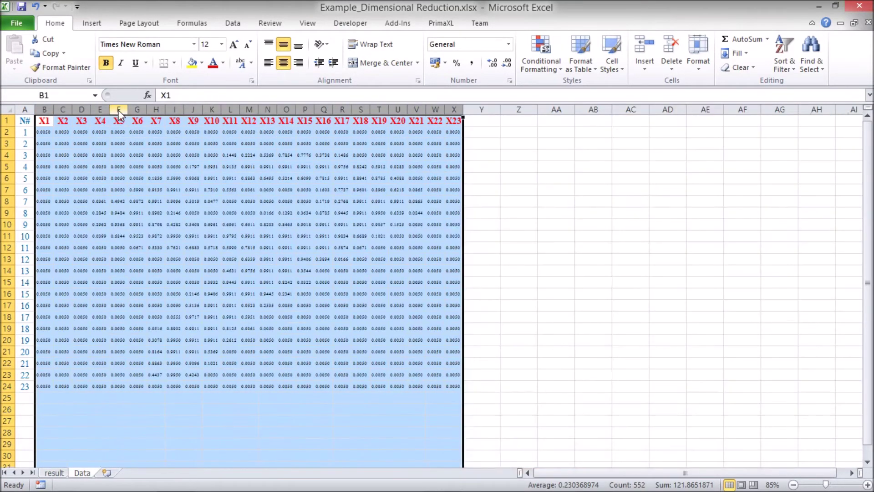
Select the pixel values from B2 through X24
left_click(583, 251)
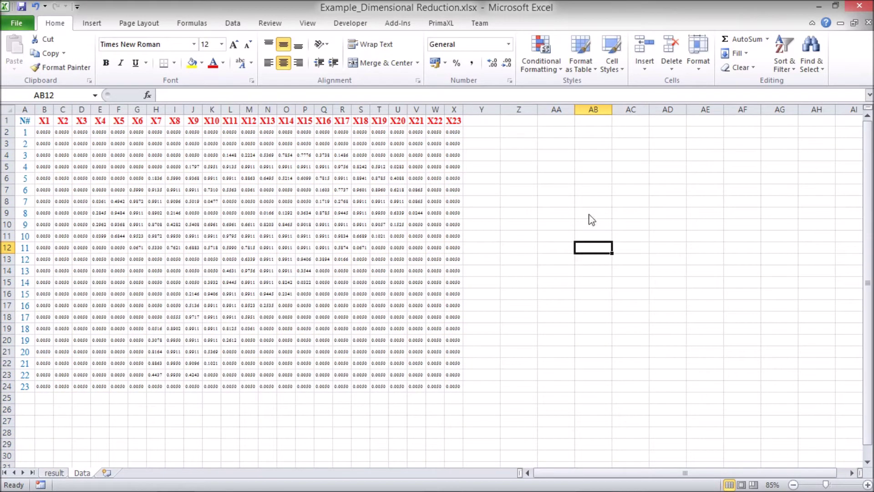
left_click(48, 136)
left_click_drag(48, 135, 458, 389)
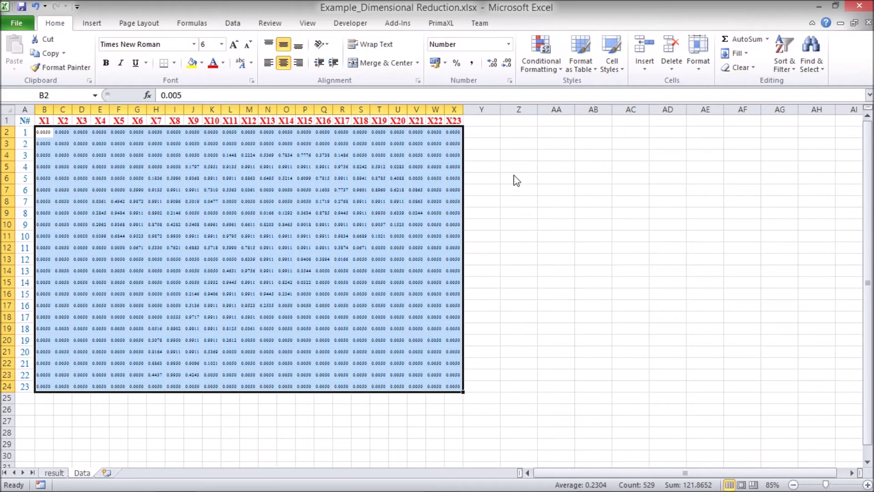
Create a new 2-color scale rule with minimum Number 0 and maximum Number 1
left_click(559, 75)
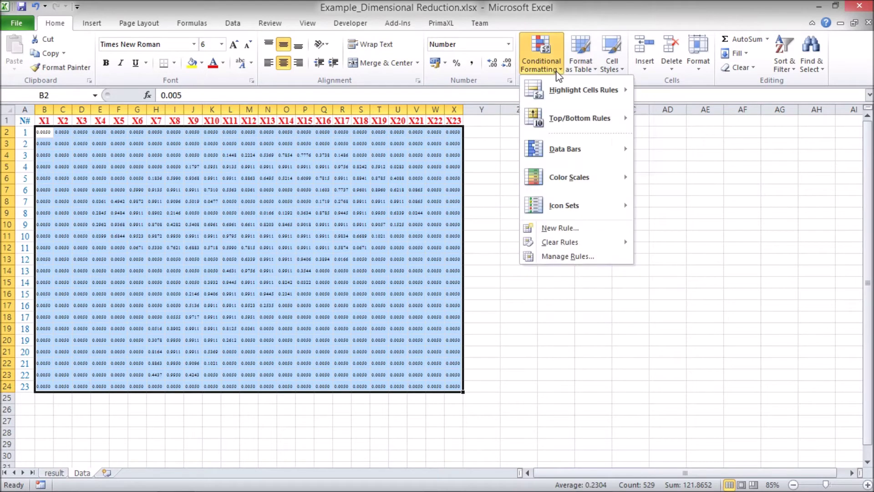
left_click(573, 229)
left_click(558, 292)
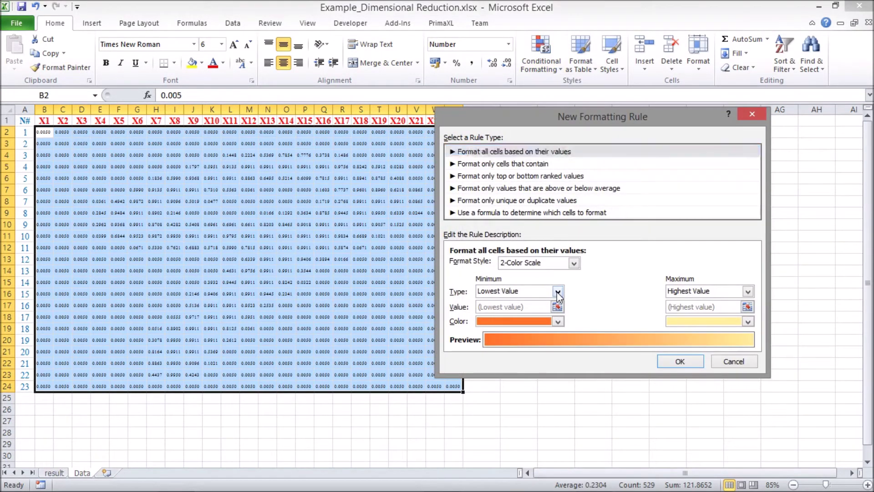
left_click(517, 313)
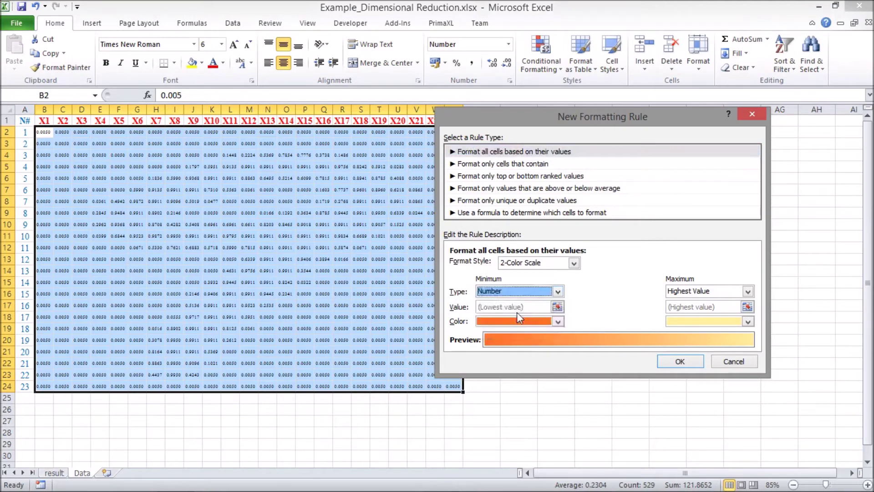
left_click(748, 292)
left_click(695, 312)
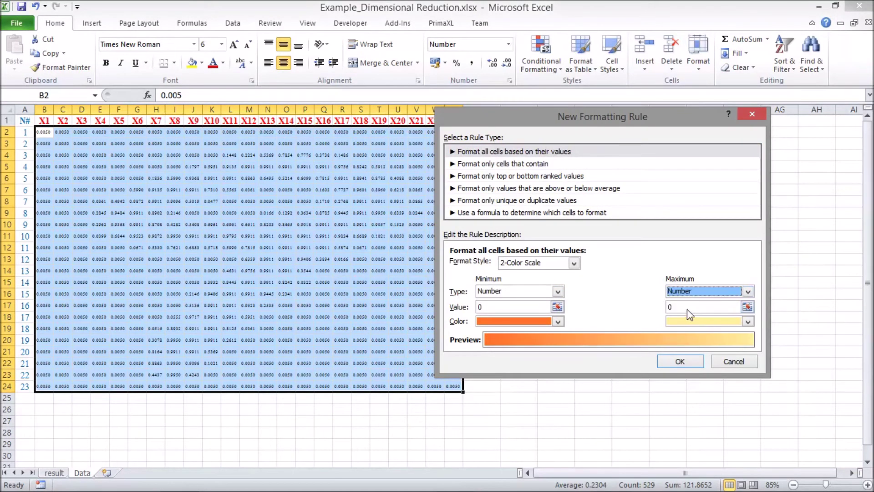
key("Tab")
type("1")
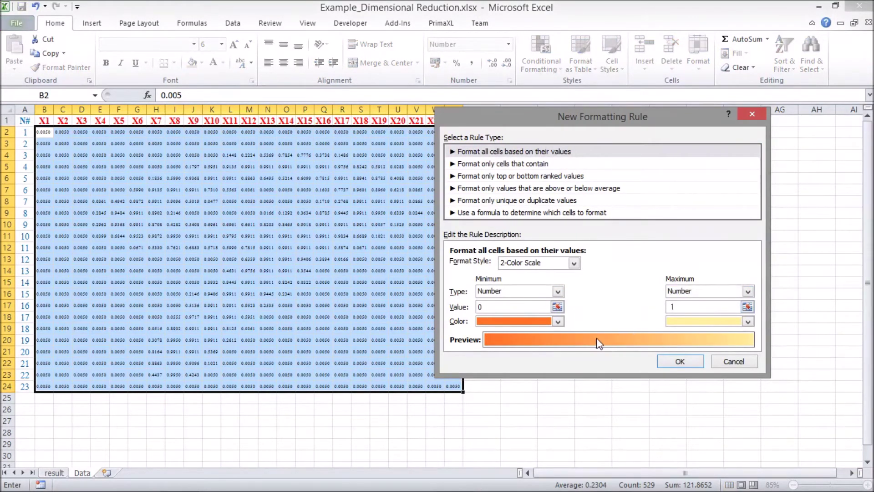
Make the minimum colour white and the maximum black, and apply the rule to the grid
left_click(558, 322)
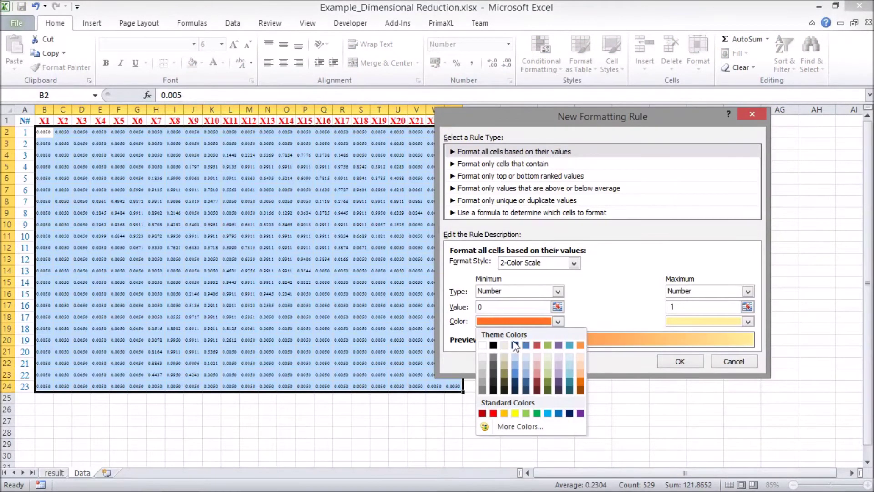
left_click(483, 346)
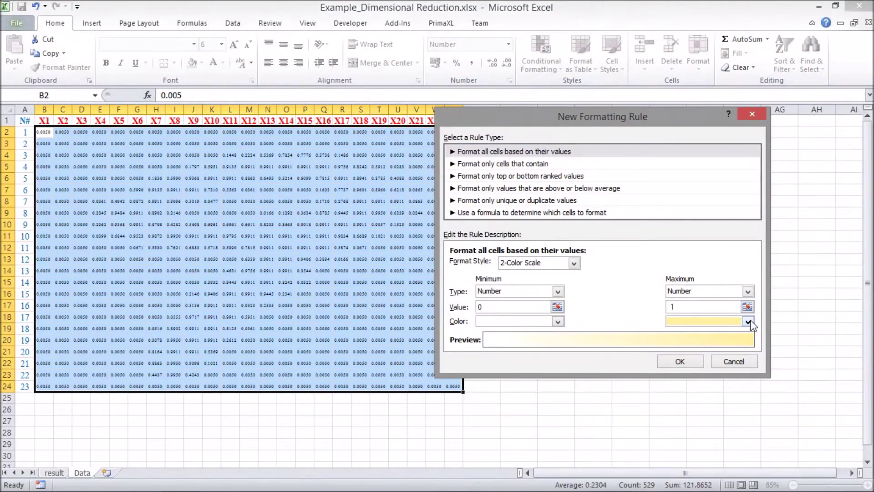
left_click(748, 322)
left_click(684, 345)
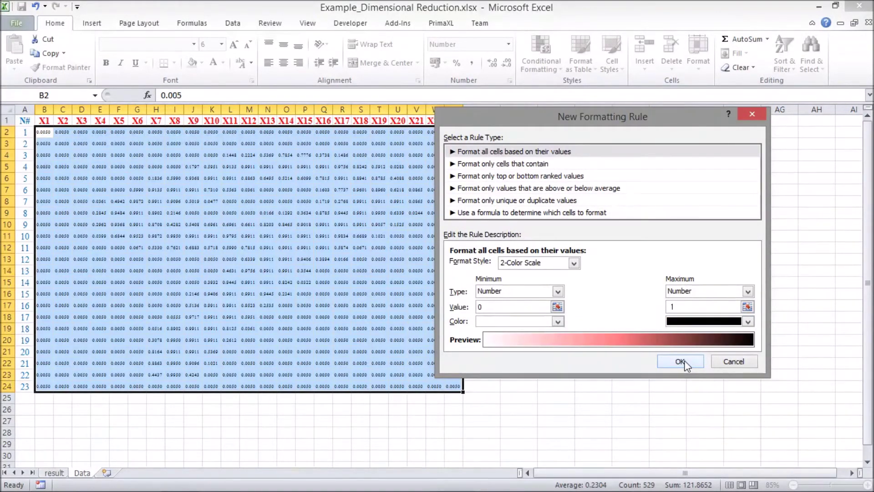
left_click(684, 360)
left_click(640, 354)
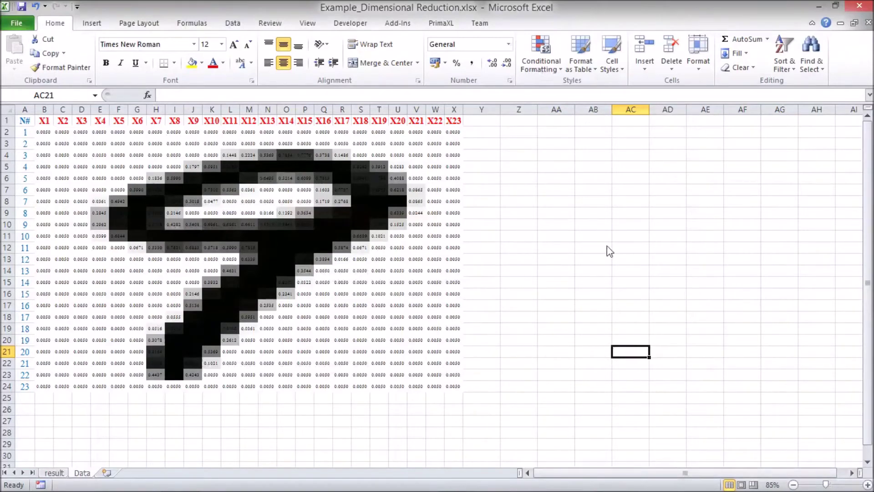
On the result sheet, set the reduced values B15:X37 to font size 6
left_click(57, 473)
scroll(454, 328, "down", 3)
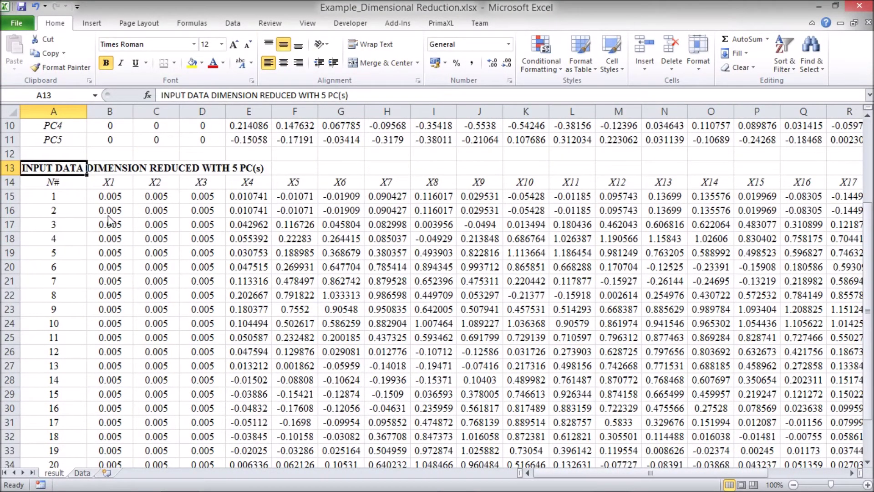
left_click_drag(107, 200, 822, 435)
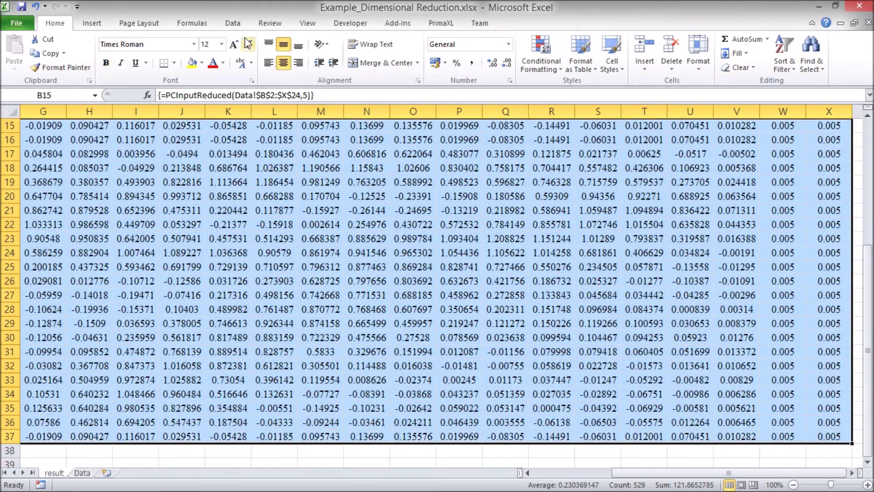
left_click(222, 45)
left_click(205, 60)
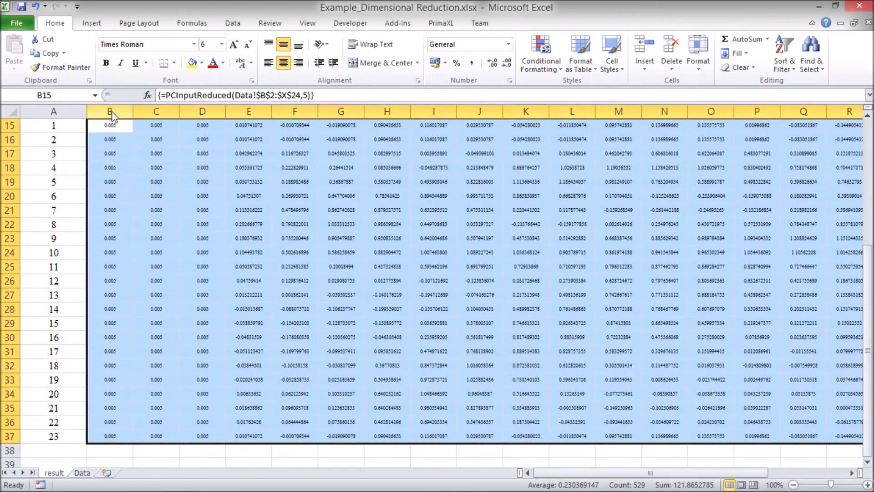
Narrow columns B–X into a compact grid and reselect the reduced values from B15
left_click_drag(108, 112, 166, 117)
left_click_drag(786, 107, 687, 114)
left_click_drag(642, 473, 550, 472)
left_click(610, 368)
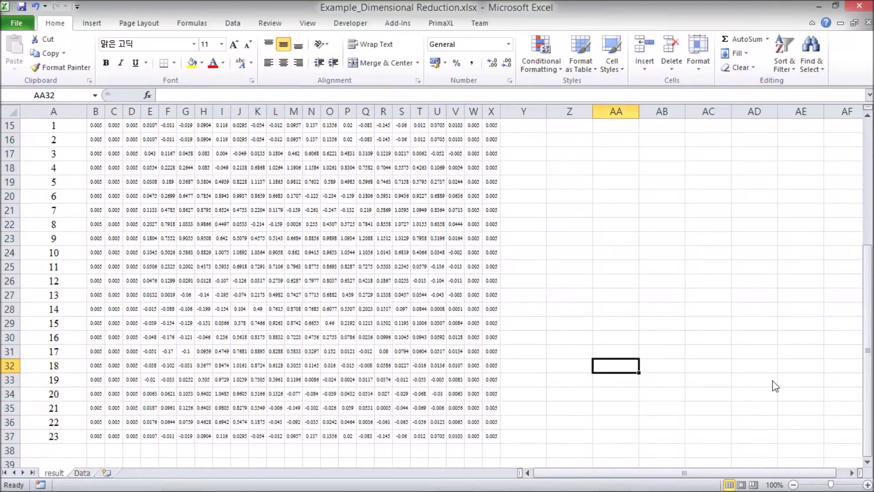
left_click_drag(869, 390, 868, 379)
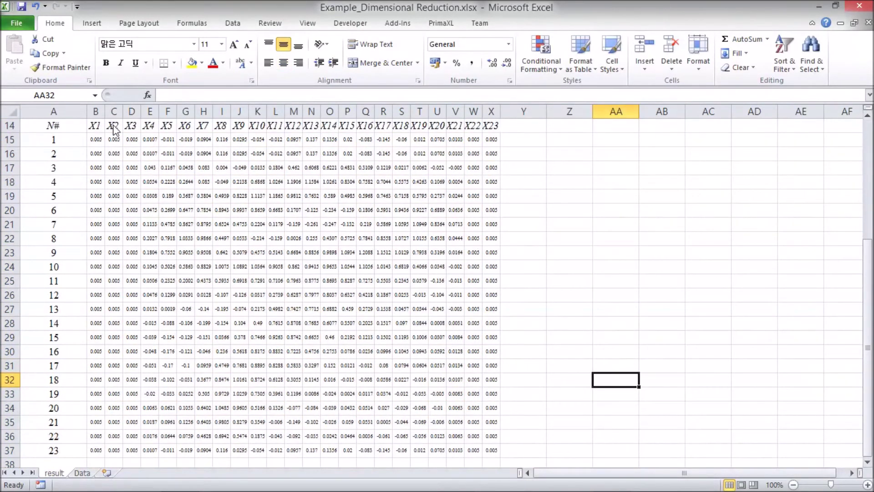
left_click_drag(98, 140, 498, 455)
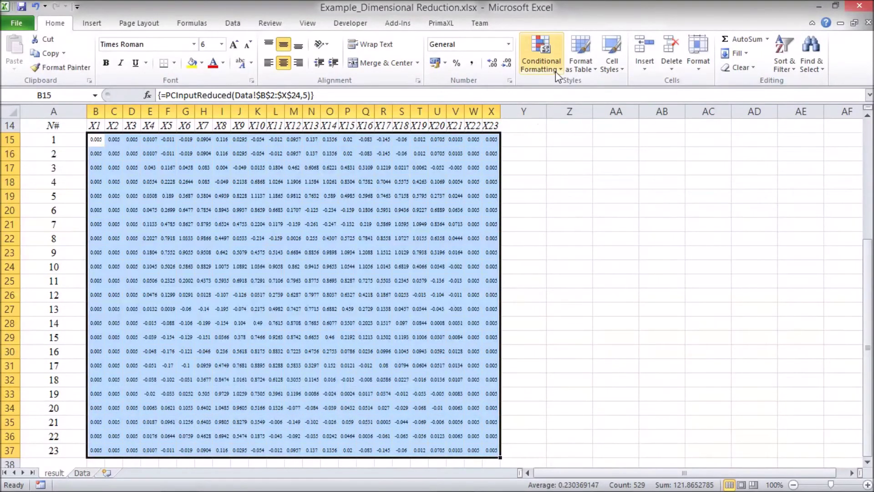
Create a new 2-color scale rule with minimum Number 0 and maximum Number 1
left_click(541, 53)
left_click(564, 228)
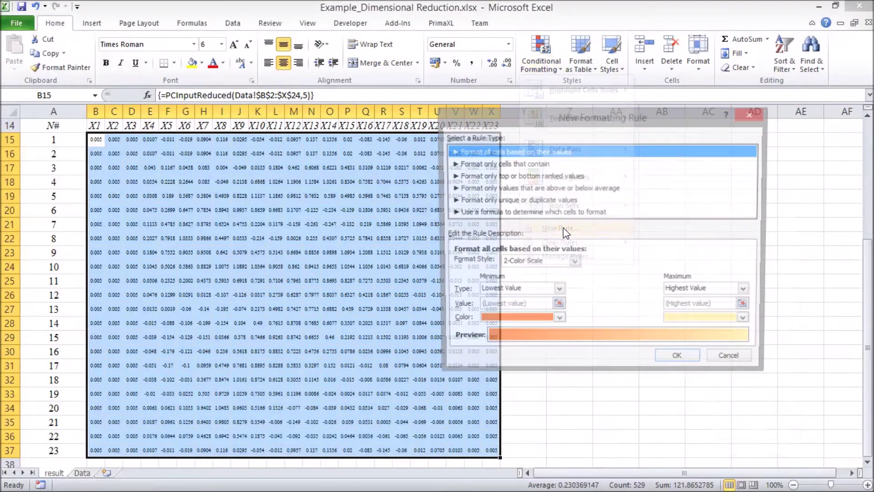
left_click(558, 291)
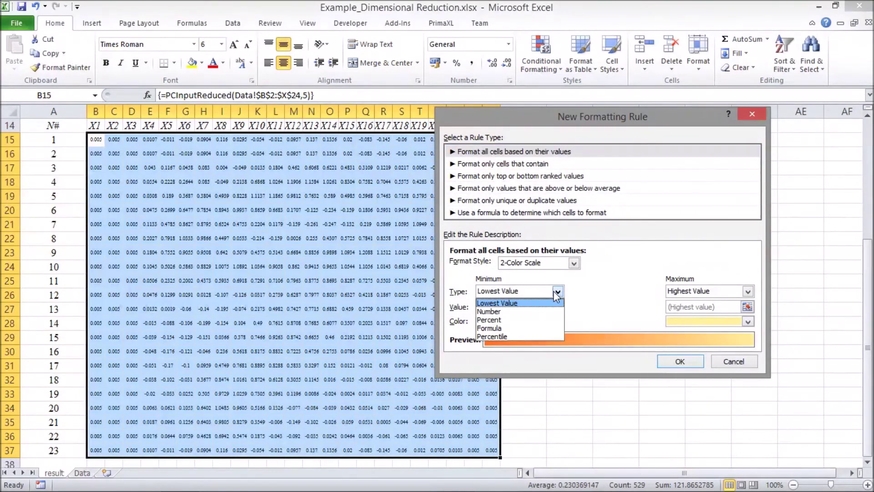
left_click(523, 310)
left_click(747, 291)
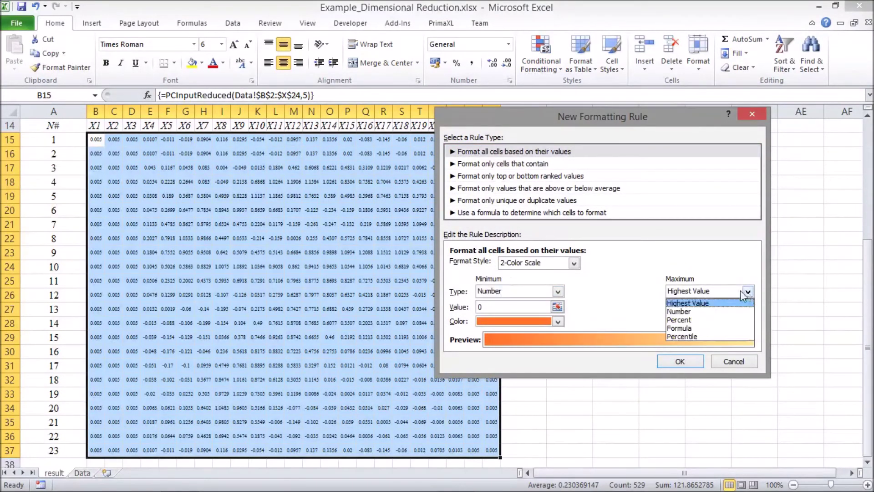
left_click(697, 307)
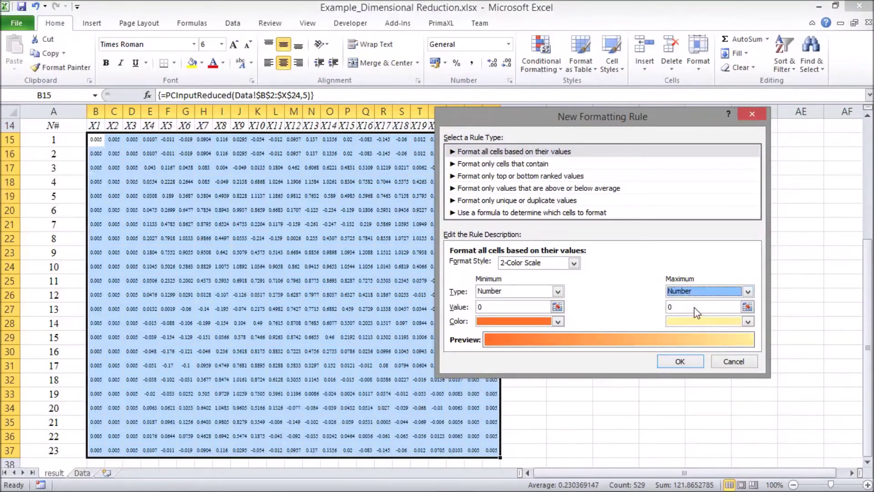
double_click(671, 307)
type("1")
Make the minimum colour white and the maximum black, and apply it to B15:X37
left_click(558, 322)
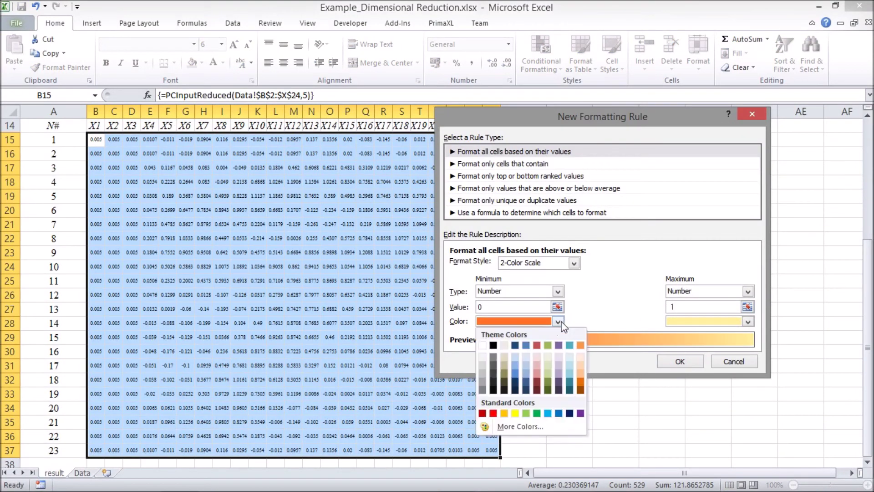
left_click(482, 345)
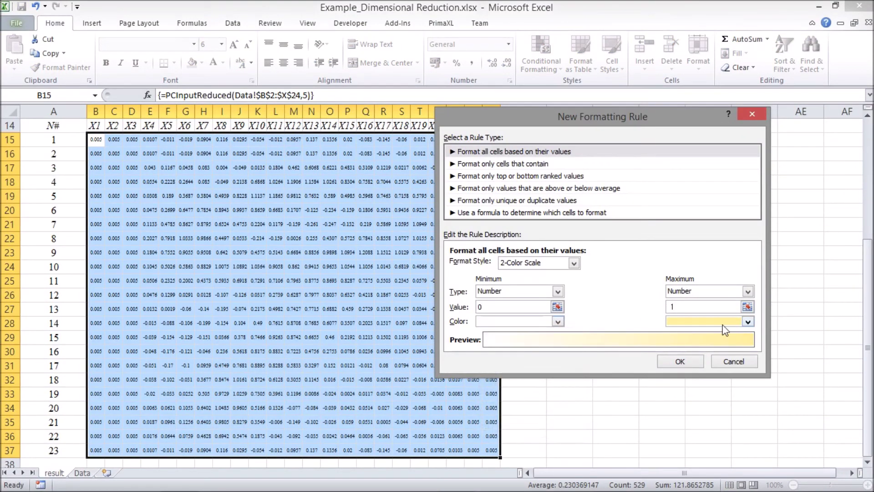
left_click(748, 322)
left_click(683, 346)
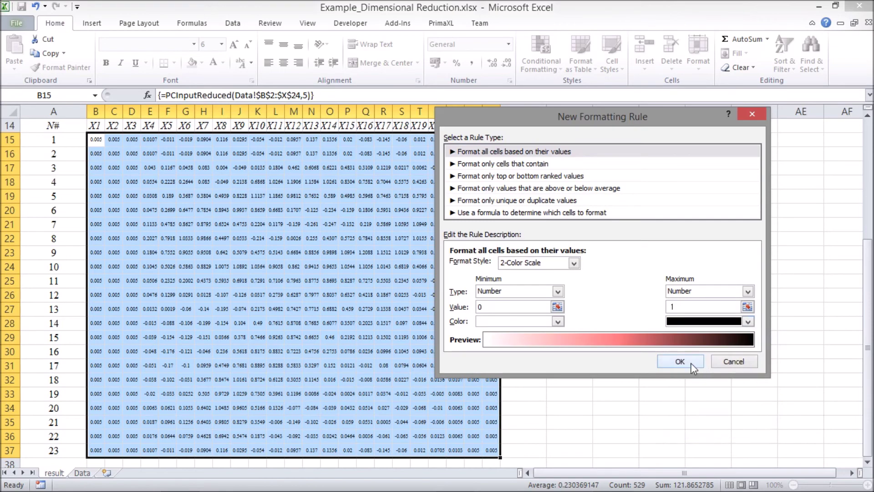
left_click(690, 361)
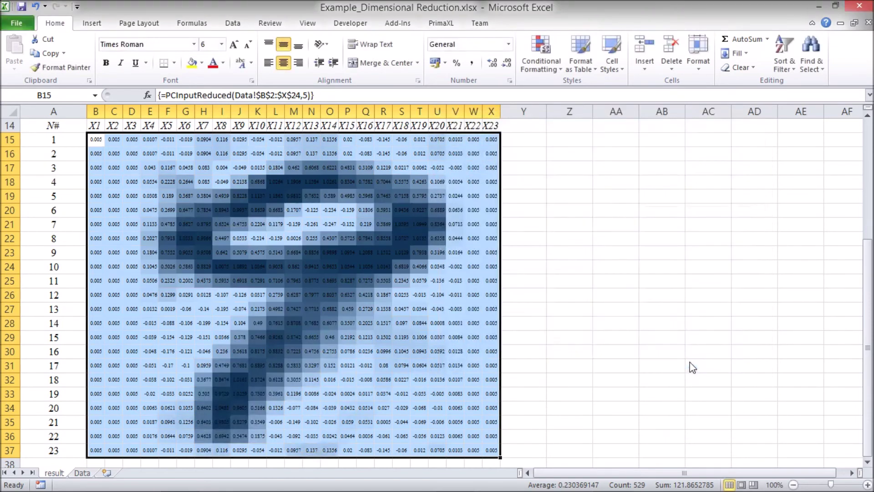
left_click(709, 325)
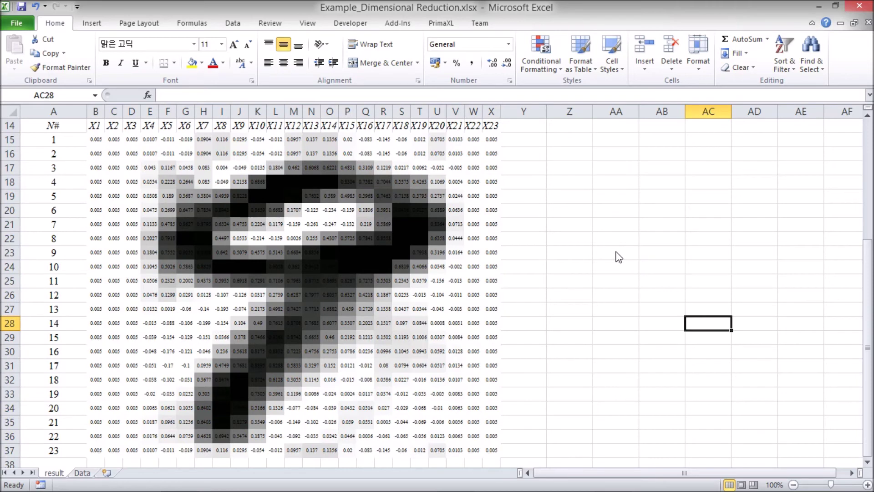
left_click(203, 140)
left_click(221, 154)
left_click(324, 152)
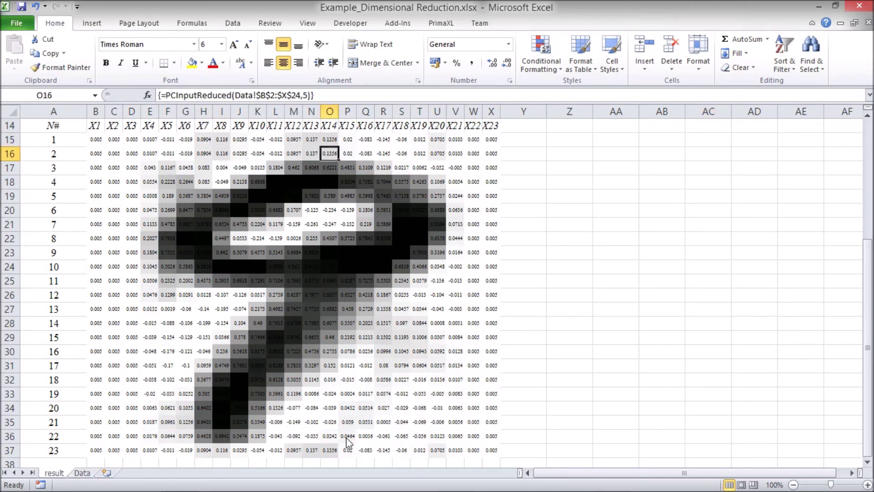
left_click(330, 450)
left_click(311, 450)
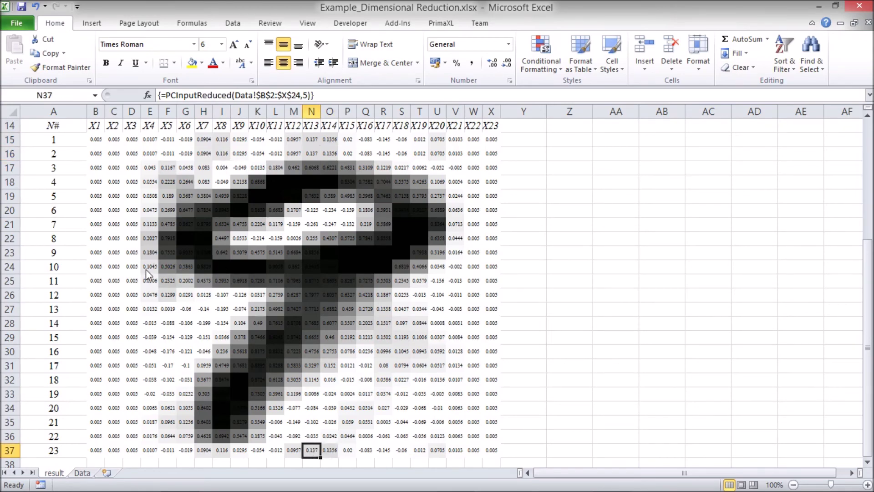